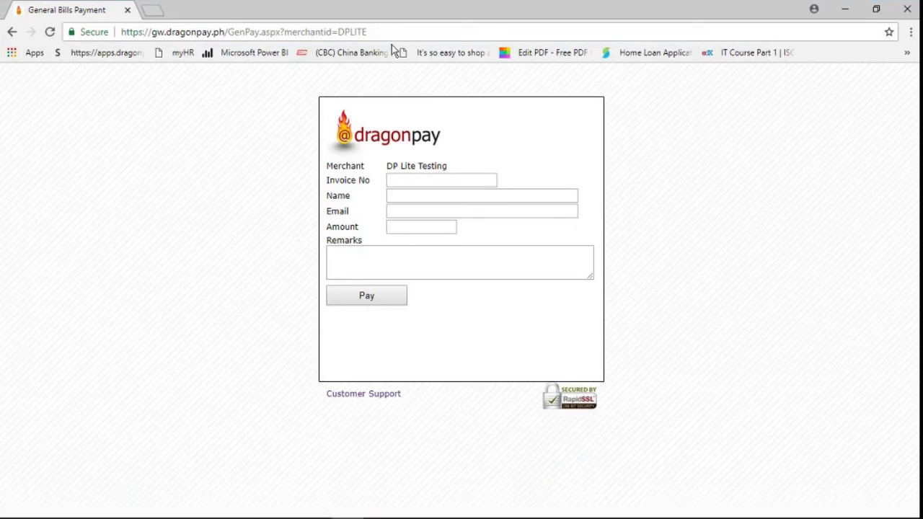
Reload the biller page with an invoice number parameter appended to its URL.
left_click(391, 33)
left_click(391, 32)
type("&in")
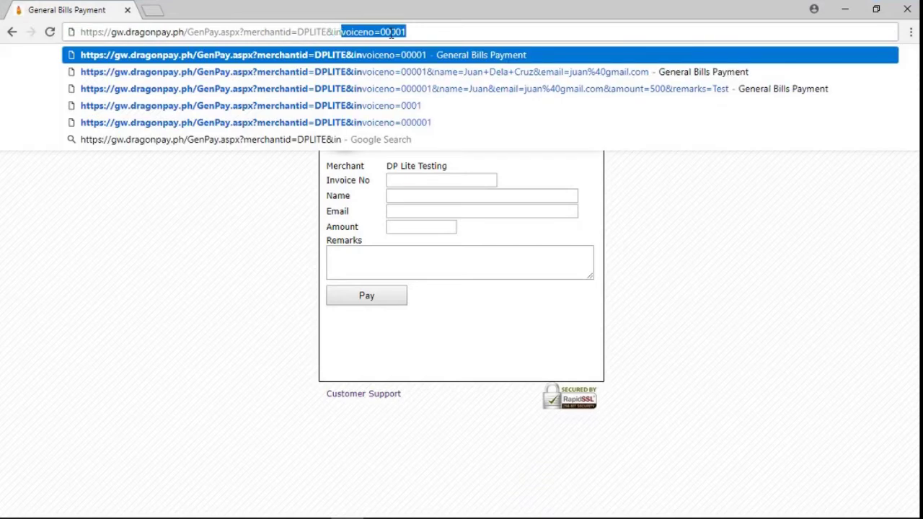
type("voiceno")
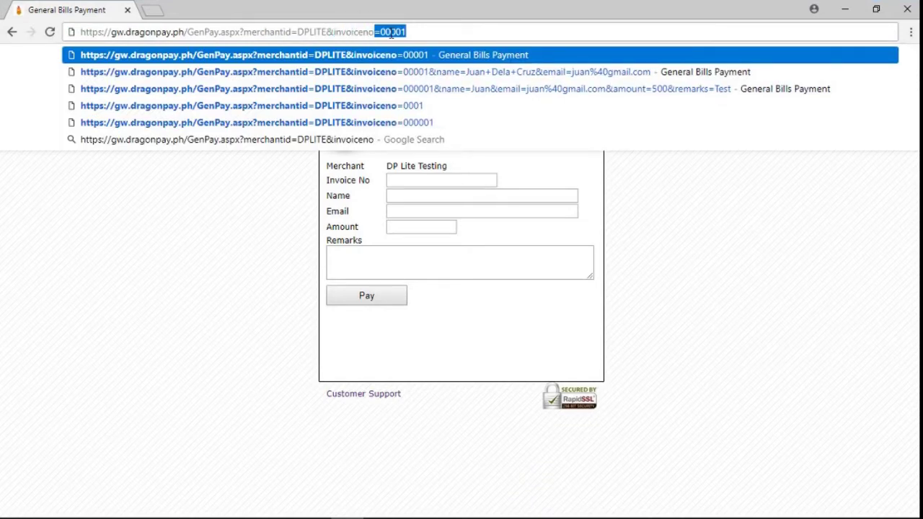
type("=")
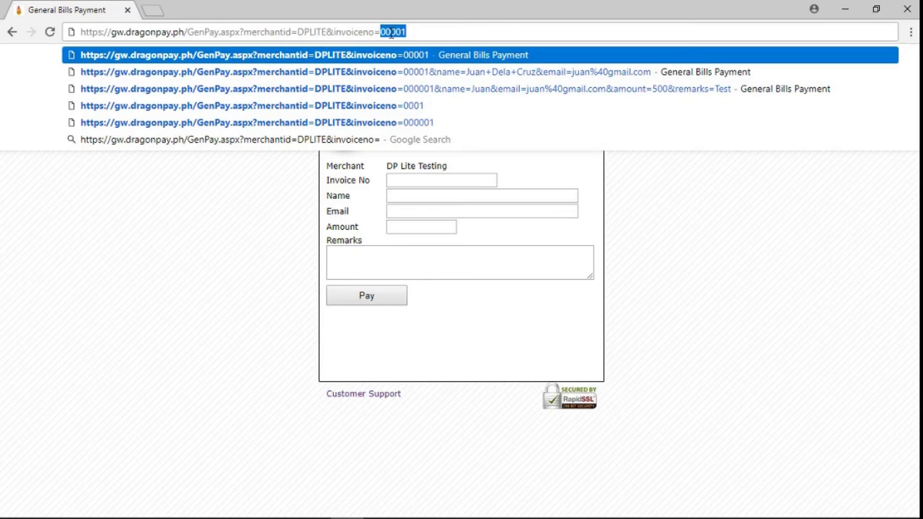
type("0001")
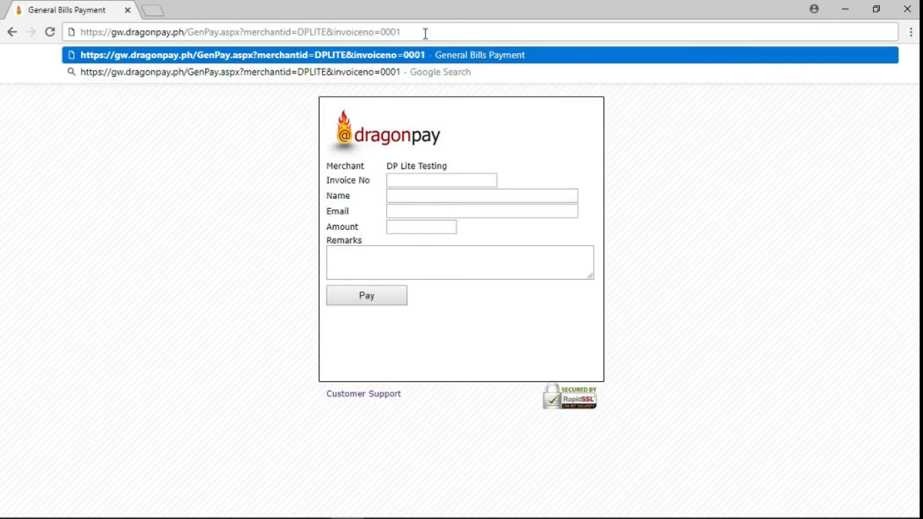
key("Return")
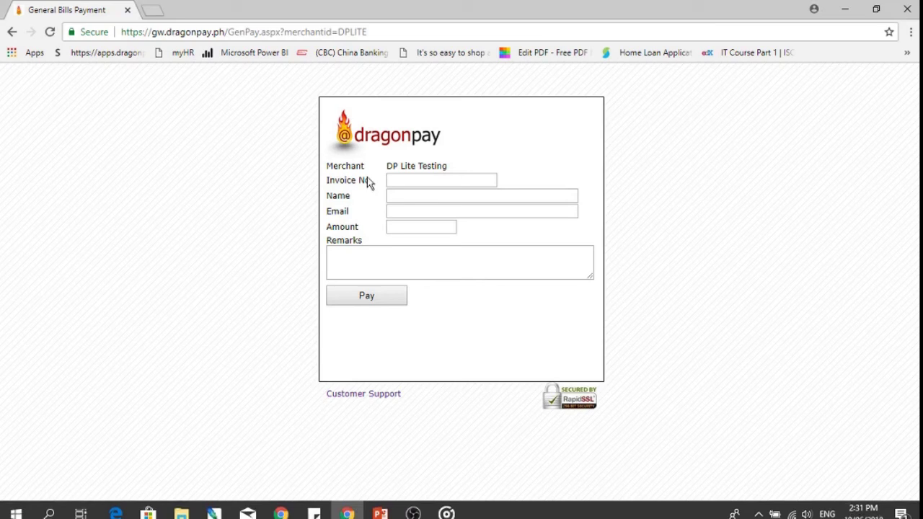
Reload the page with a name parameter holding the customer's full name, spaces as +.
double_click(374, 33)
left_click(374, 33)
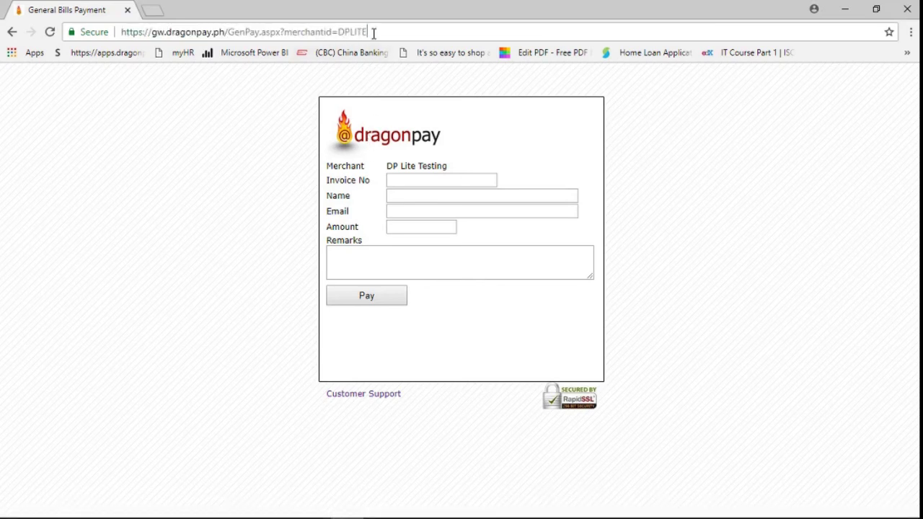
type("&")
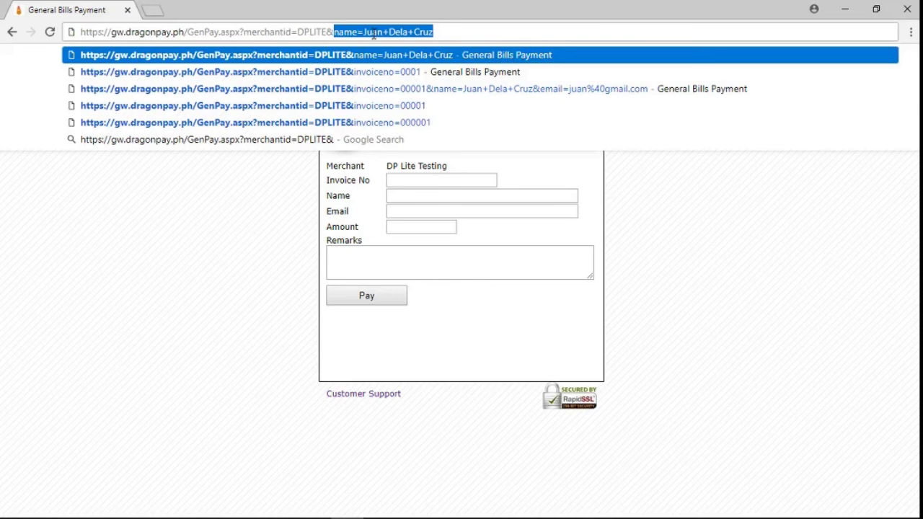
type("name")
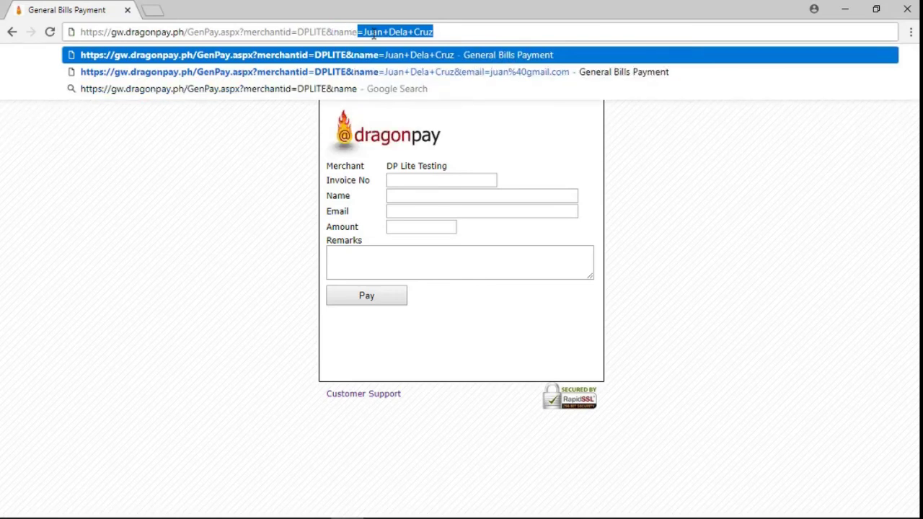
type("=")
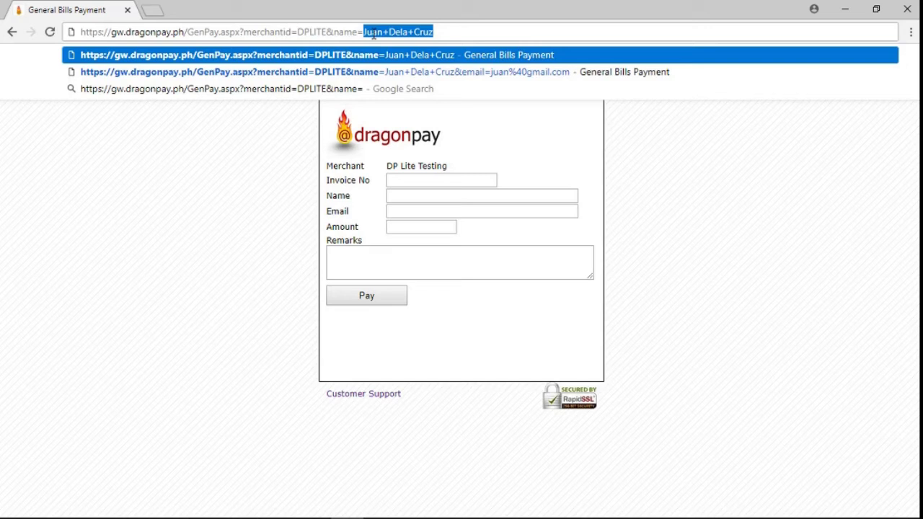
type("J")
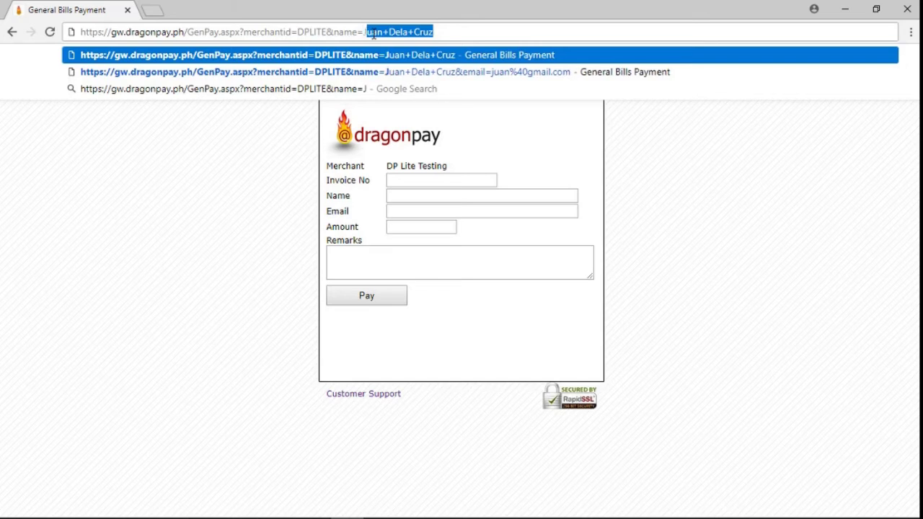
type("uan")
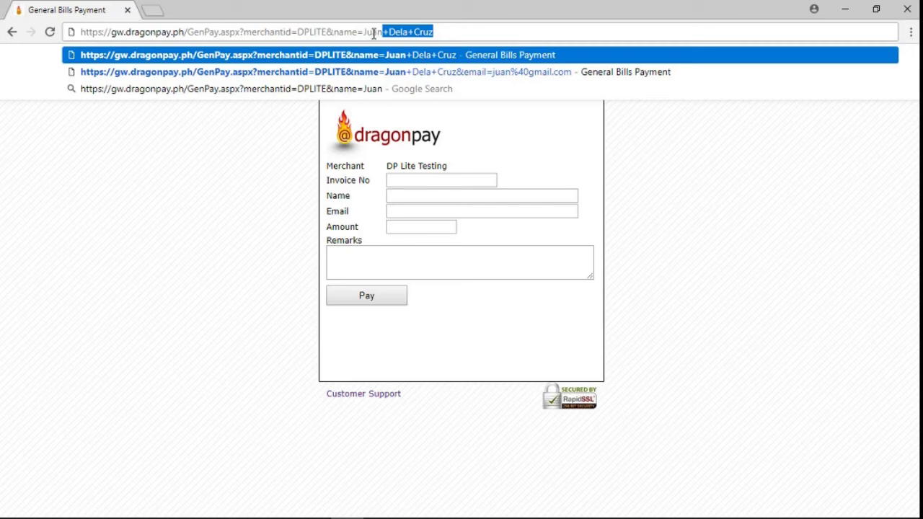
type("+")
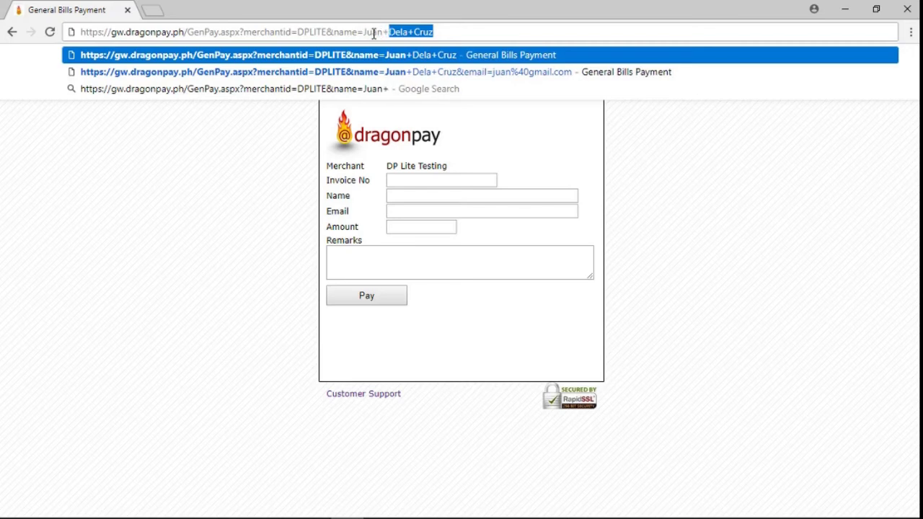
type("Dela+C")
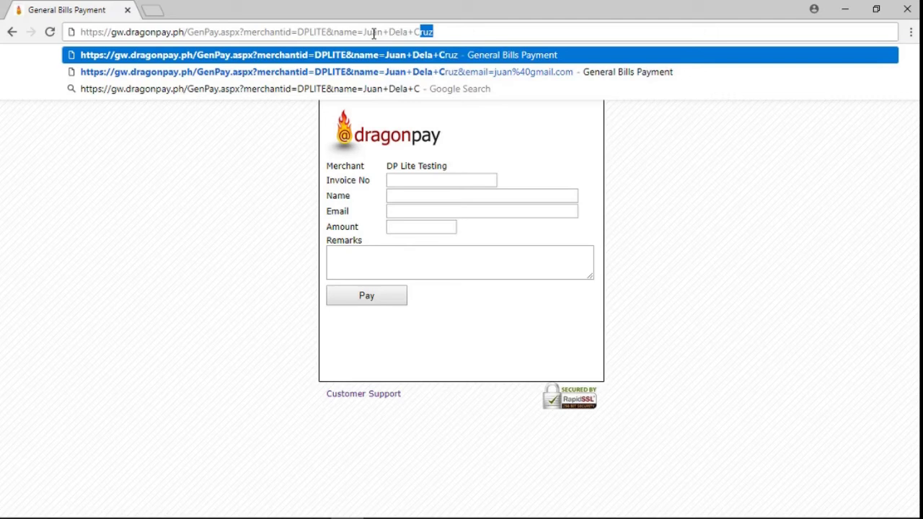
type("ruz")
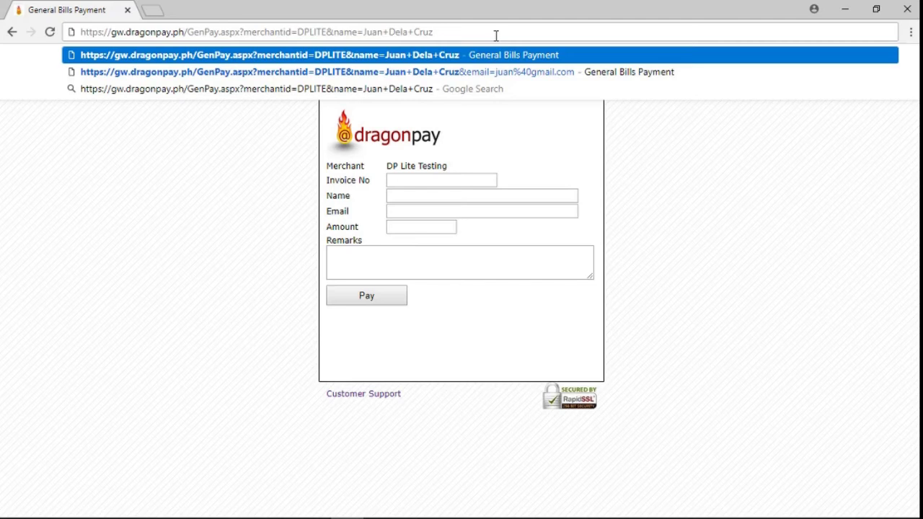
key("Return")
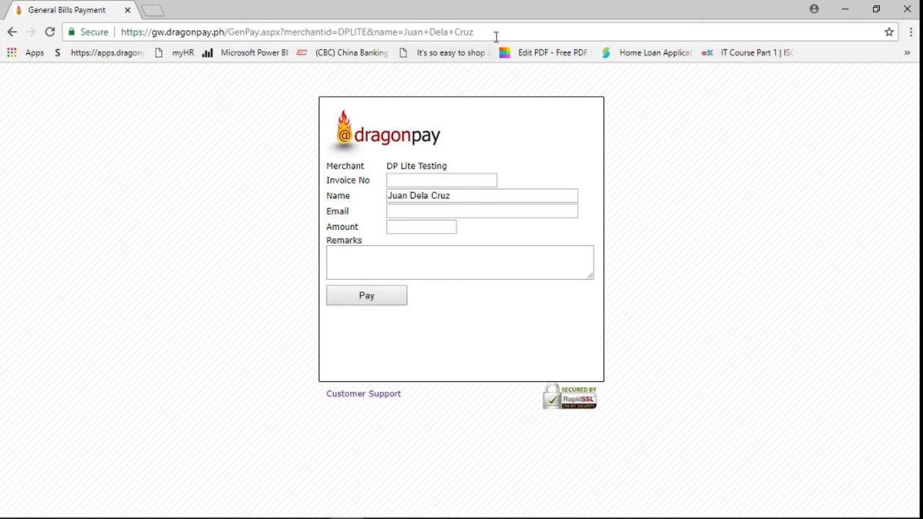
Reload the page with an email parameter holding the customer's e-mail, @ encoded as %40.
left_click(497, 32)
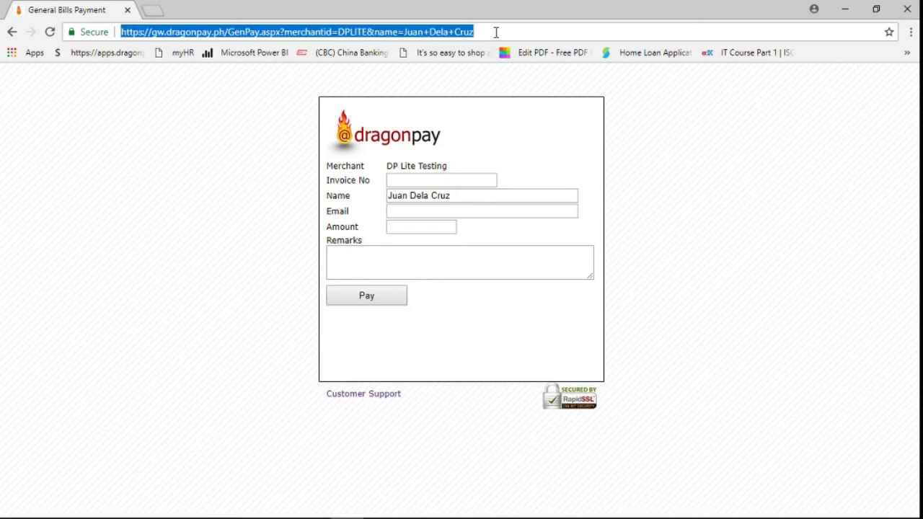
left_click(496, 32)
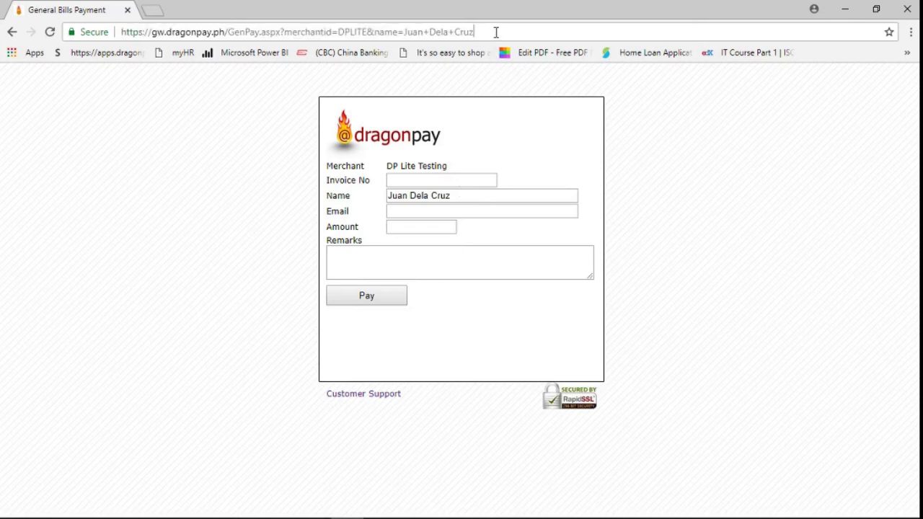
type("&")
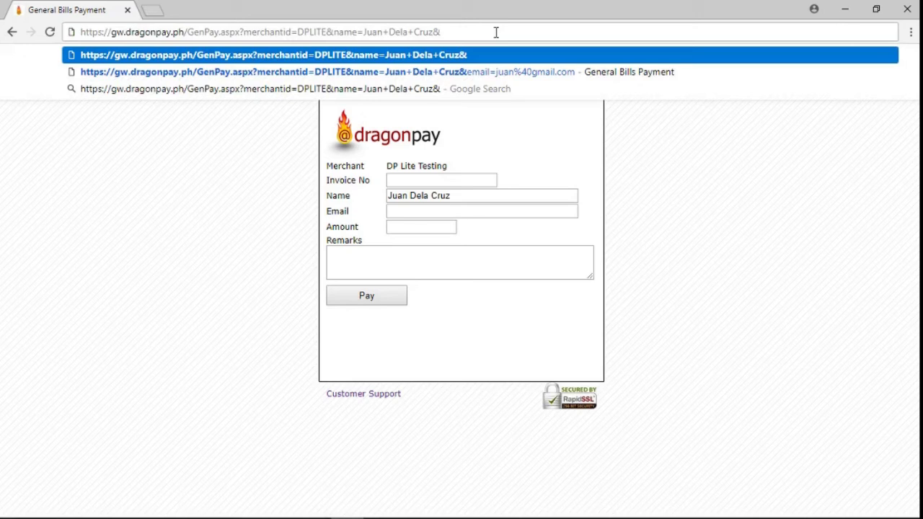
type("email")
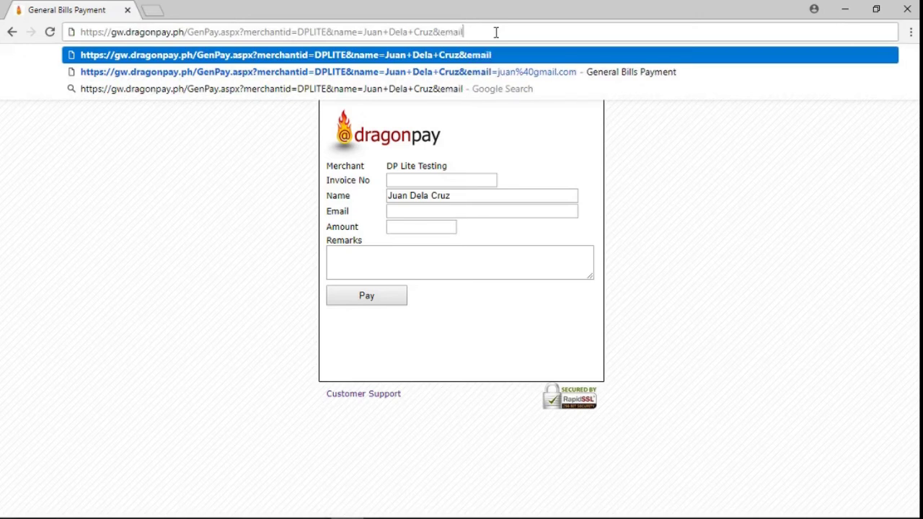
type("=")
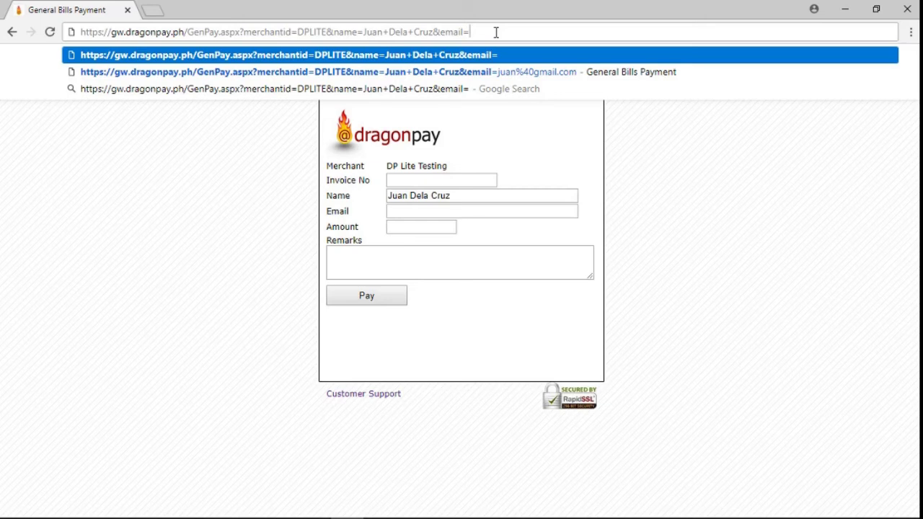
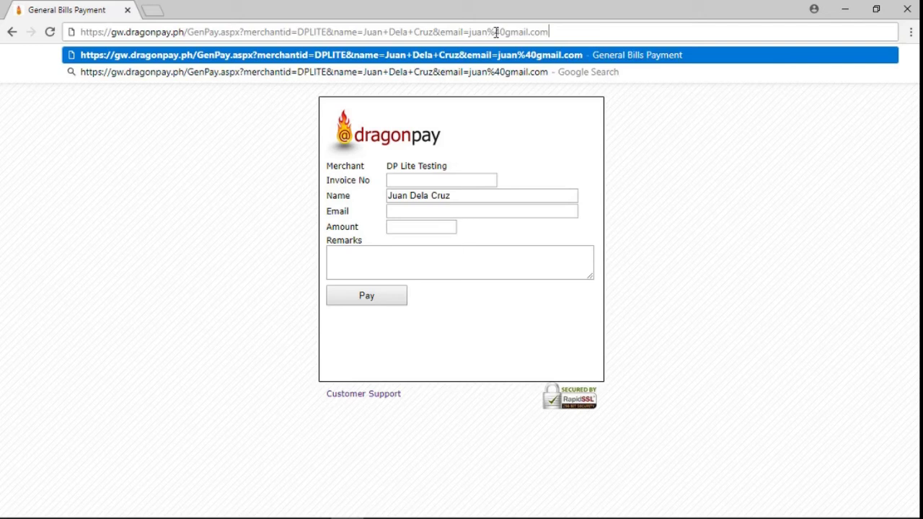
key("Return")
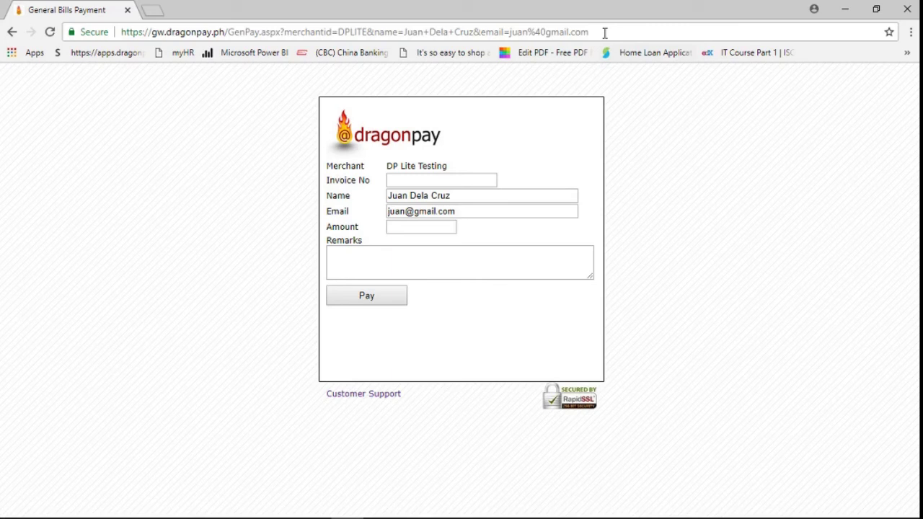
Reload the biller page with amount=500 and remarks=Tutorial+Video added to the URL.
left_click(605, 29)
type("&")
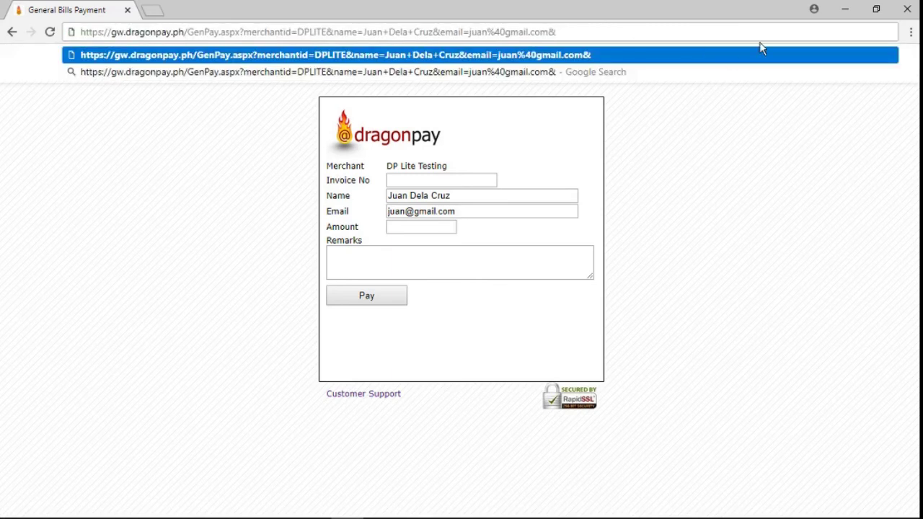
type("amount")
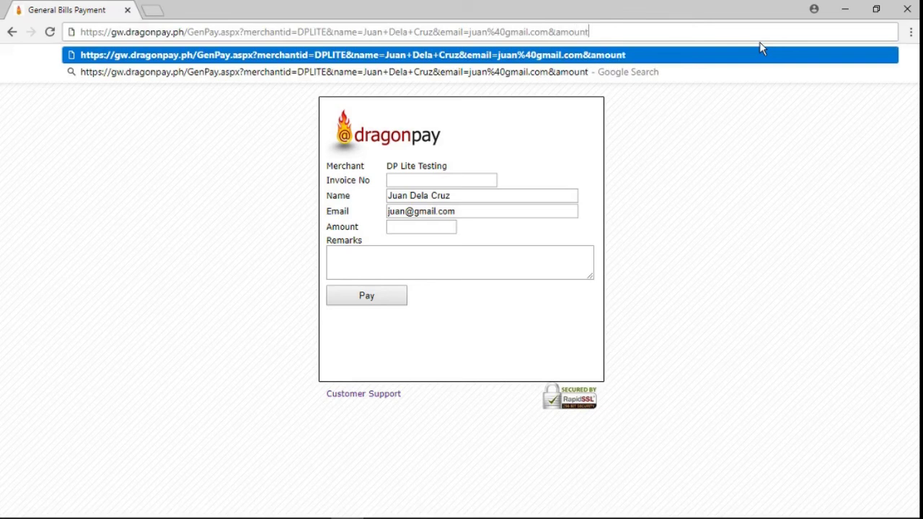
type("=500")
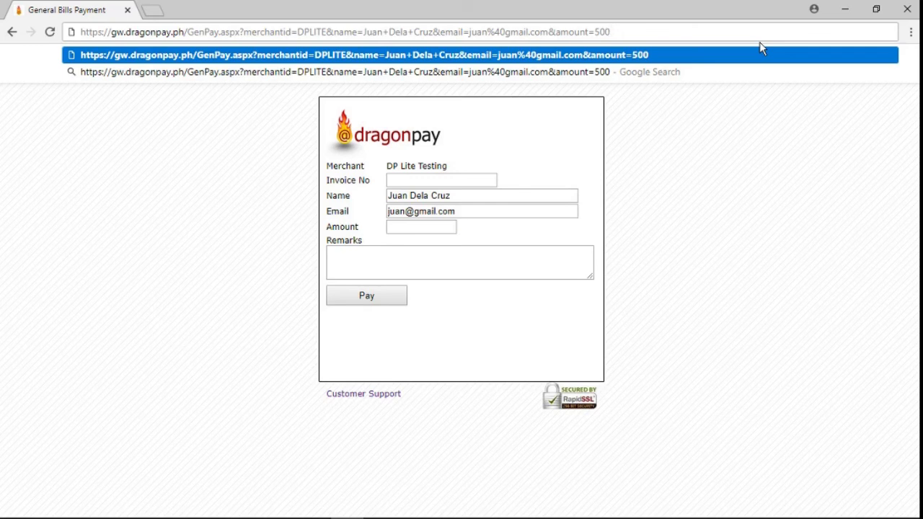
type("&r")
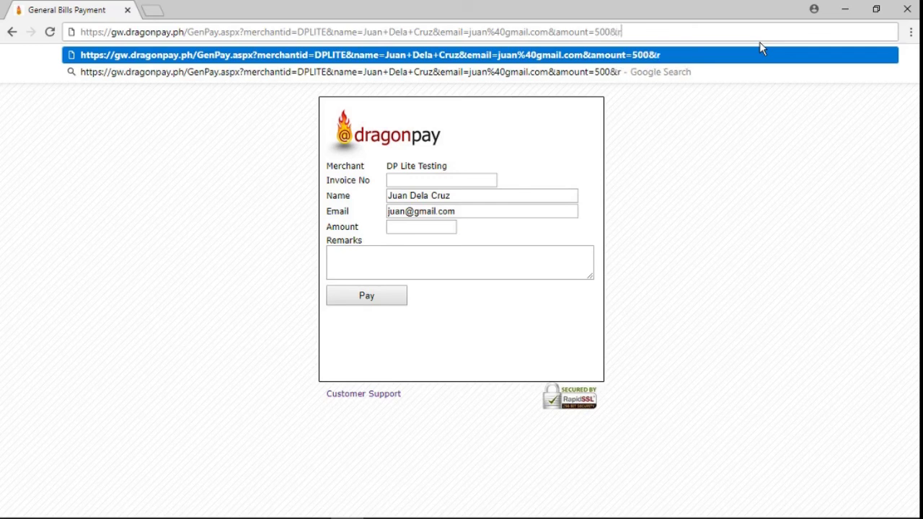
type("emarks")
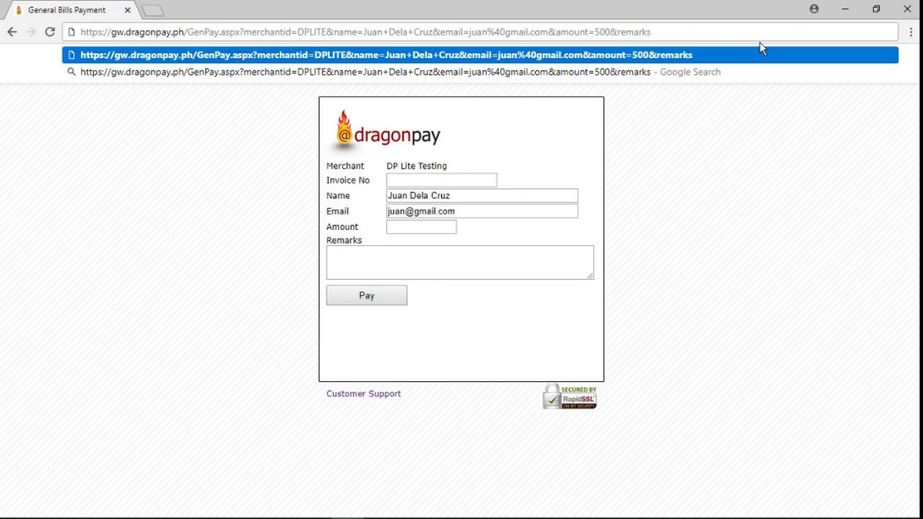
type("=")
type("Tu")
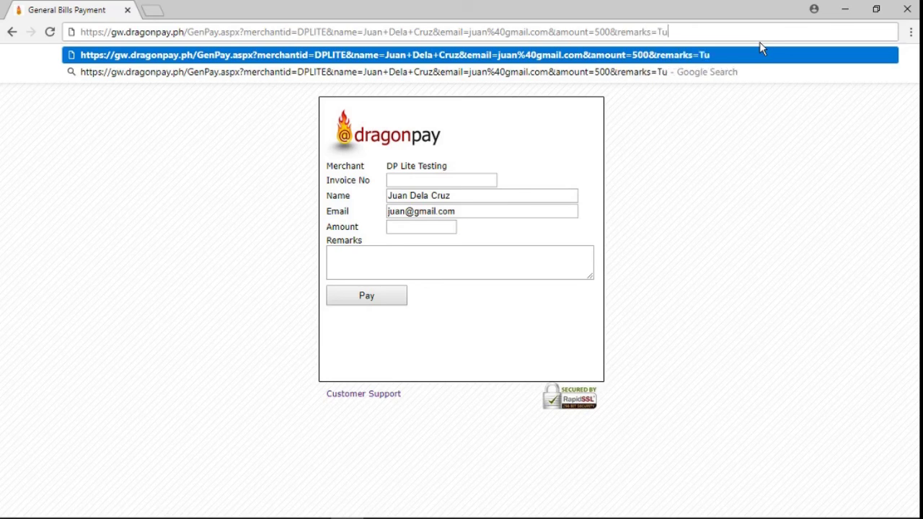
type("torial")
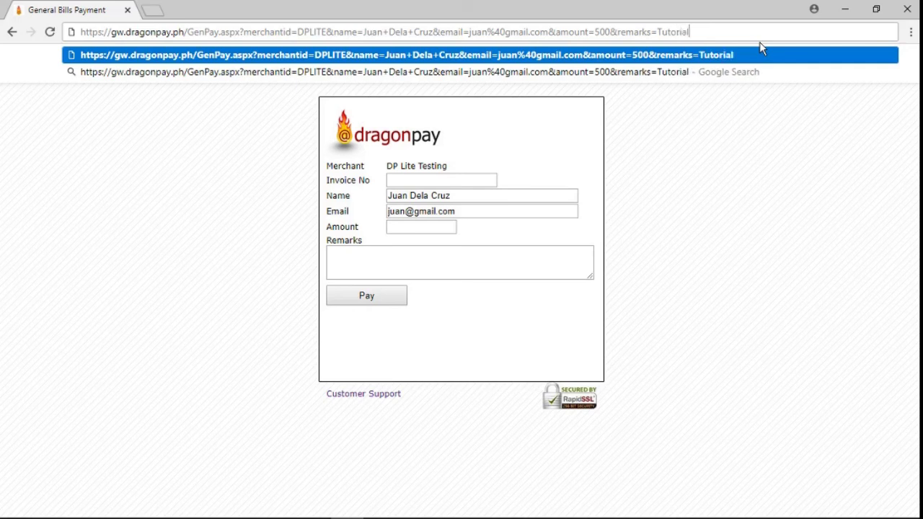
type("+Video")
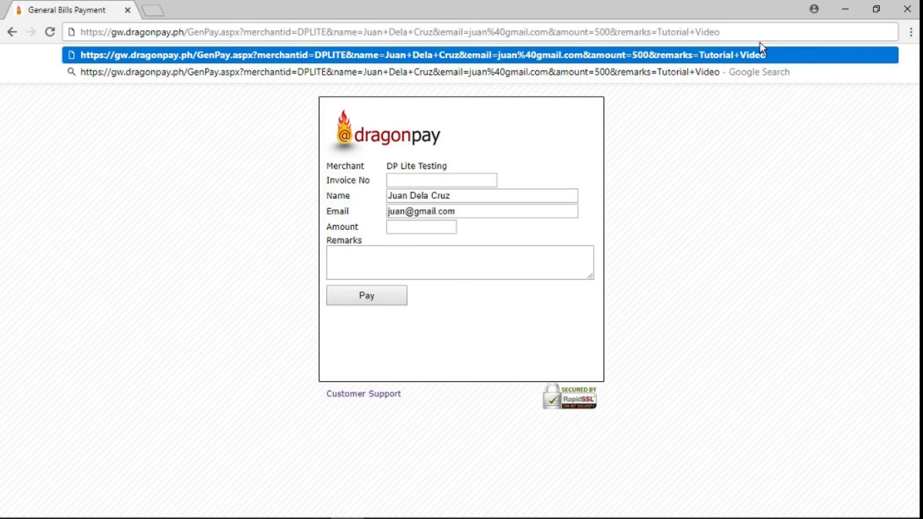
key("Return")
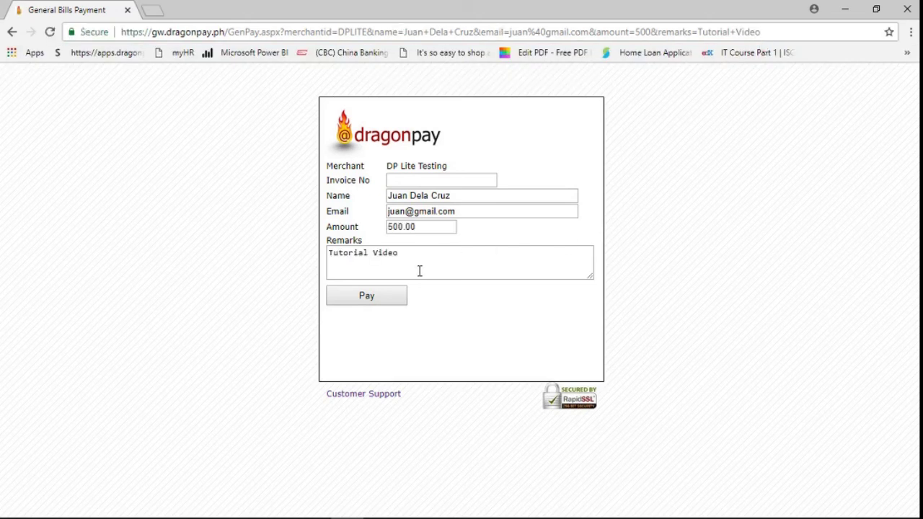